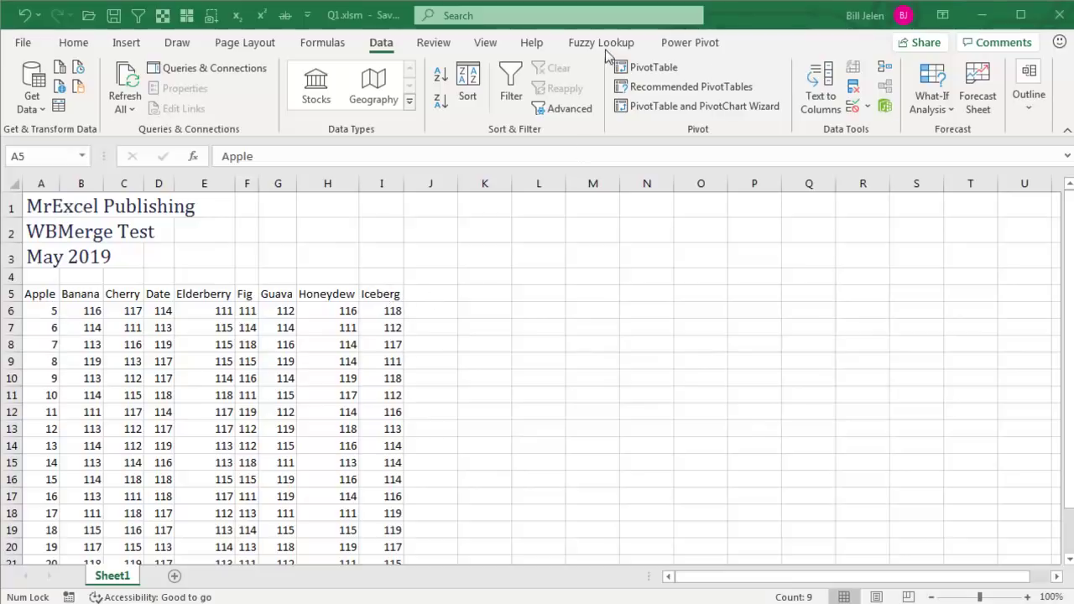
- Select the Q1 header row, then compare the Q2 and Q3 workbooks' fruit columns, ending on Q4
key("ctrl+shift+Right")
left_click(486, 42)
left_click(625, 87)
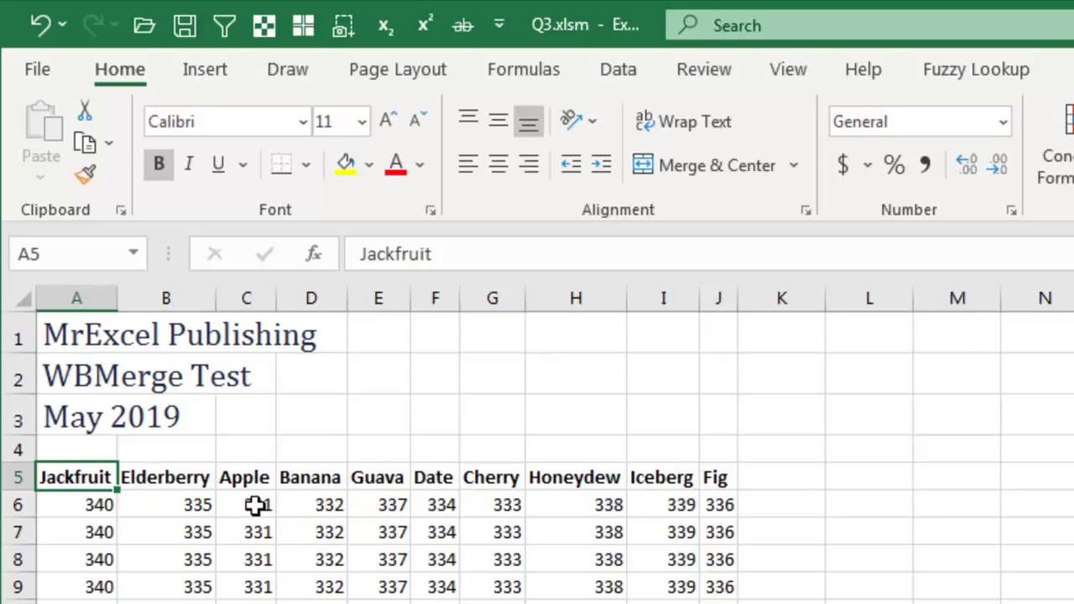
left_click(256, 504)
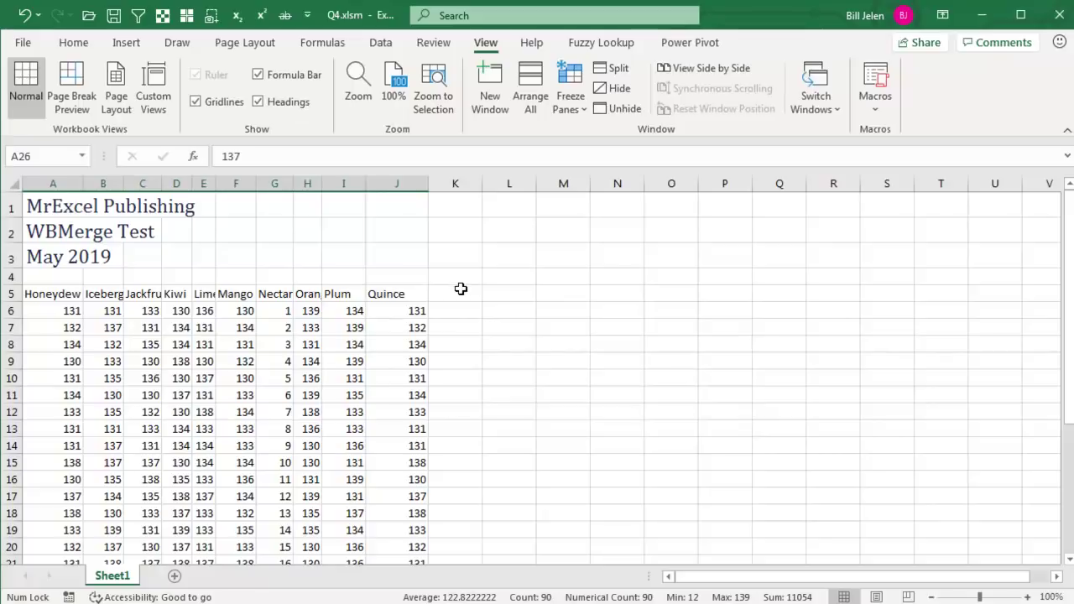
- Switch to AllPossibleColumns.xlsm and select its Apple-to-Quince header and Remove rows
left_click(818, 99)
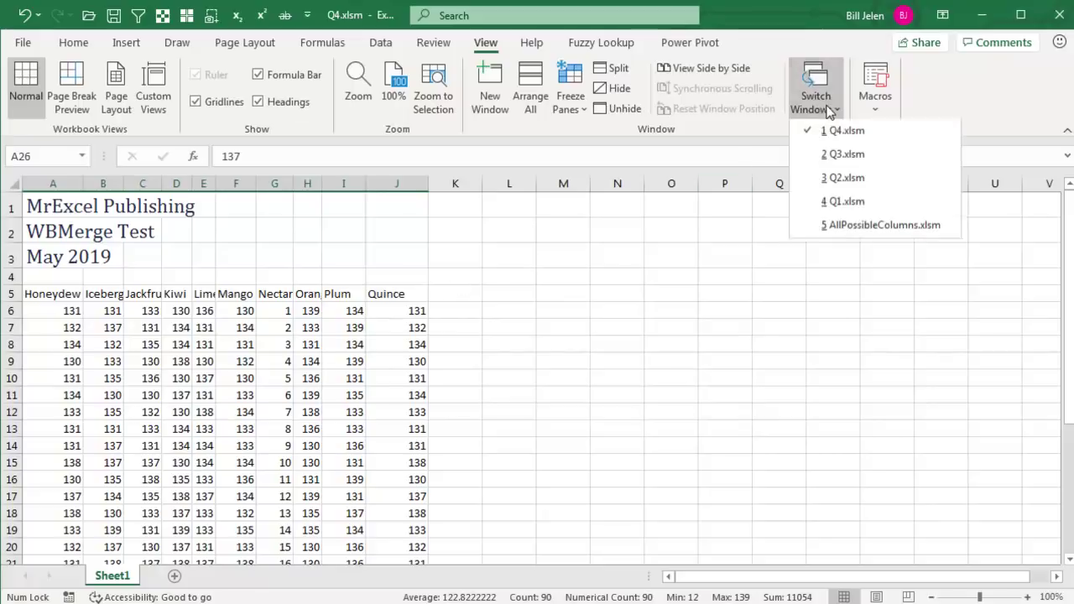
left_click(852, 225)
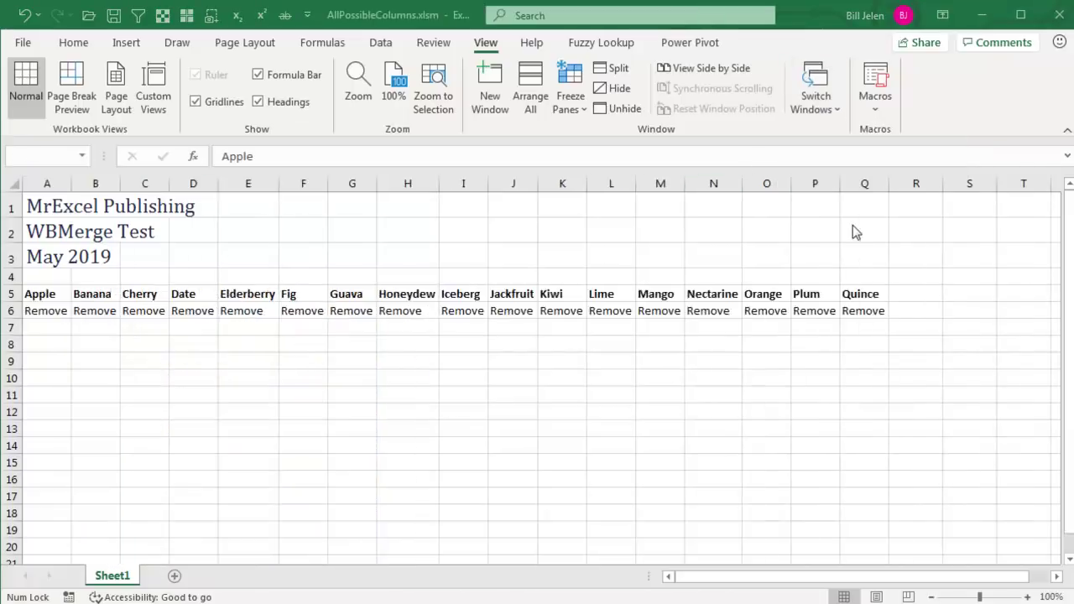
key("ctrl+a")
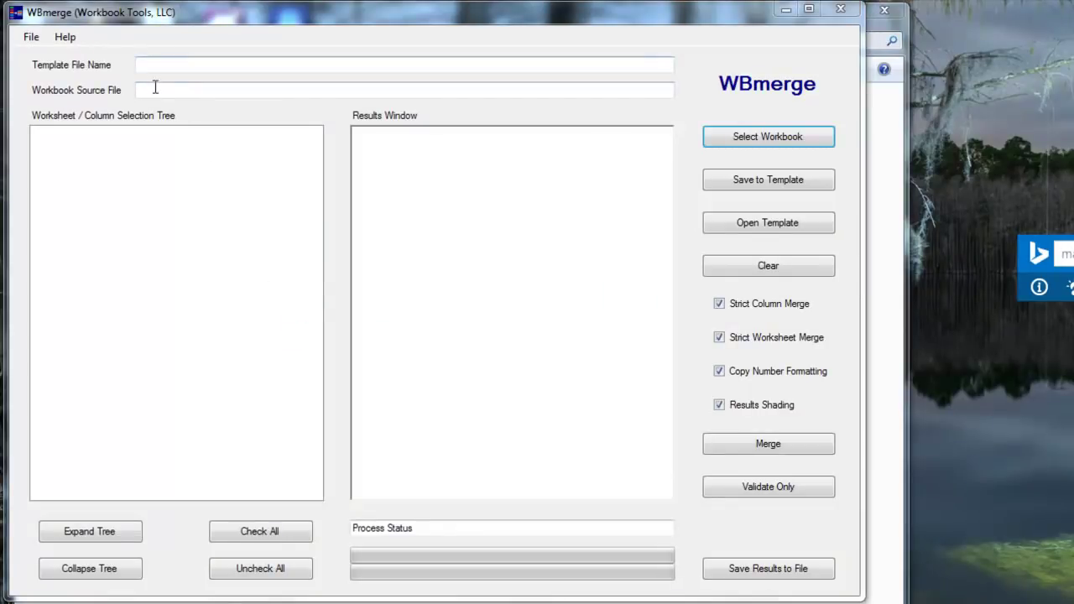
- Load AllPossibleColumns.xlsm as the source workbook, noting headers are not on row one
left_click(182, 89)
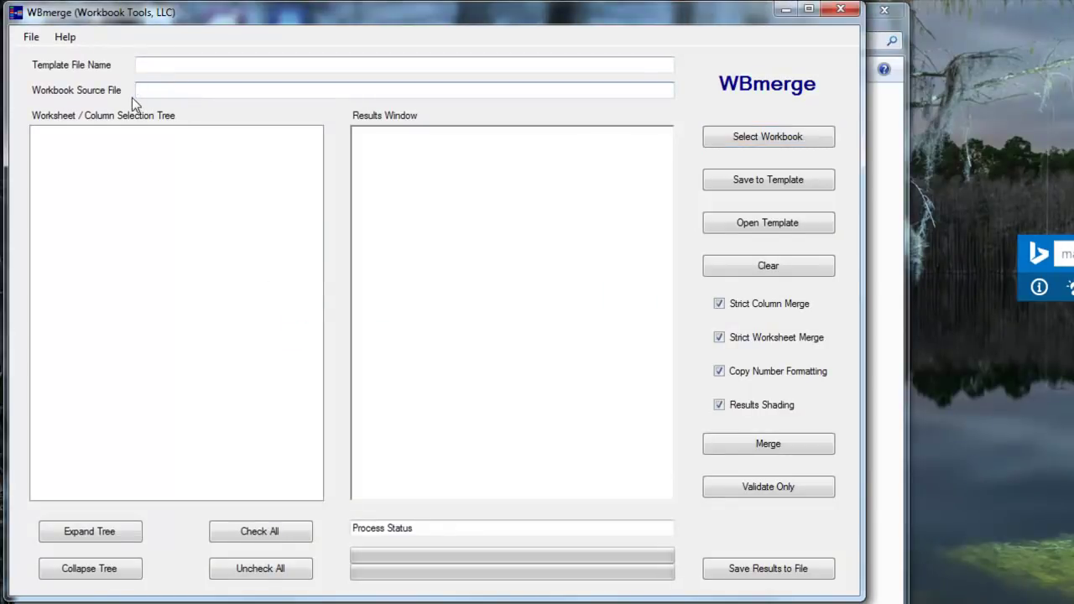
left_click(762, 138)
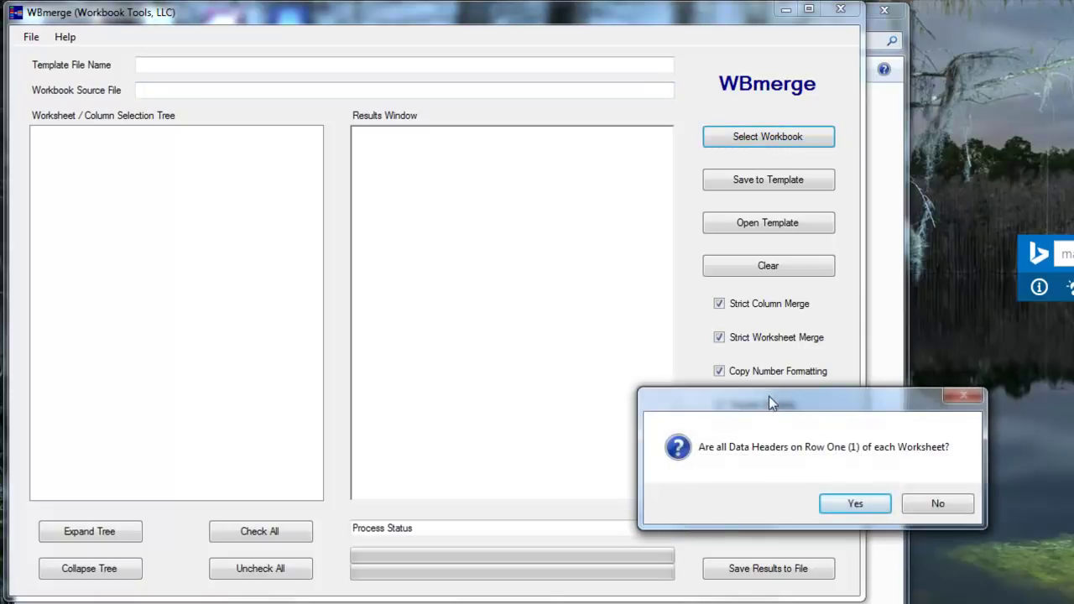
left_click_drag(769, 396, 436, 209)
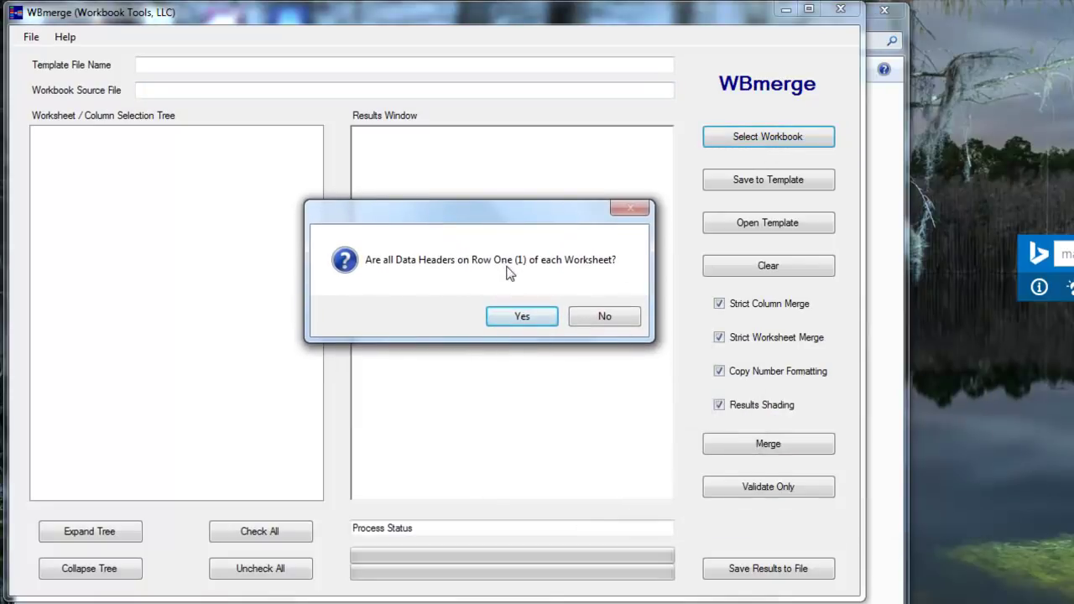
left_click(593, 313)
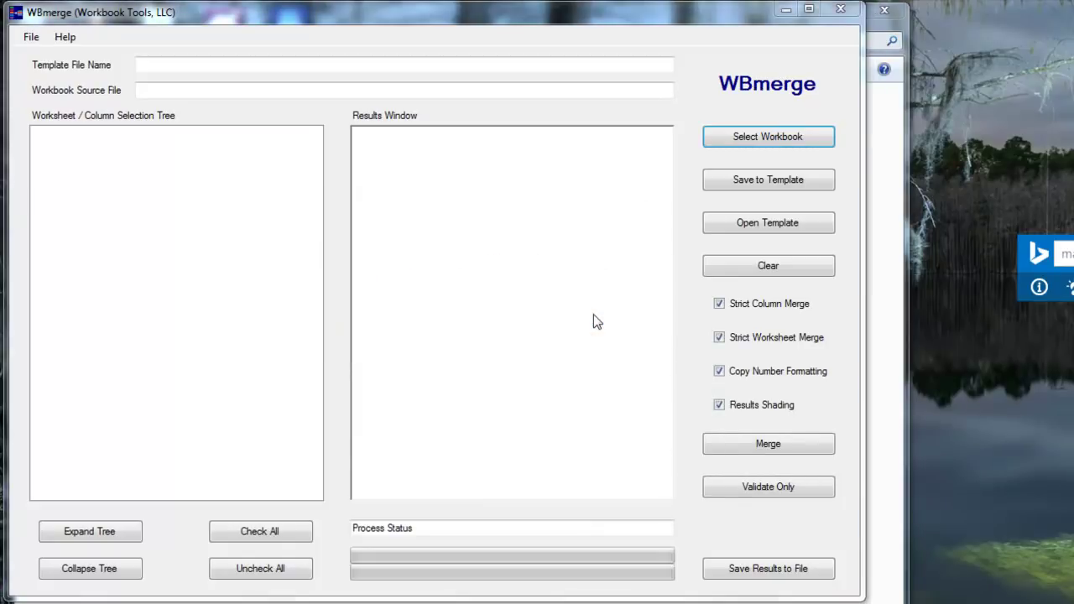
left_click(262, 142)
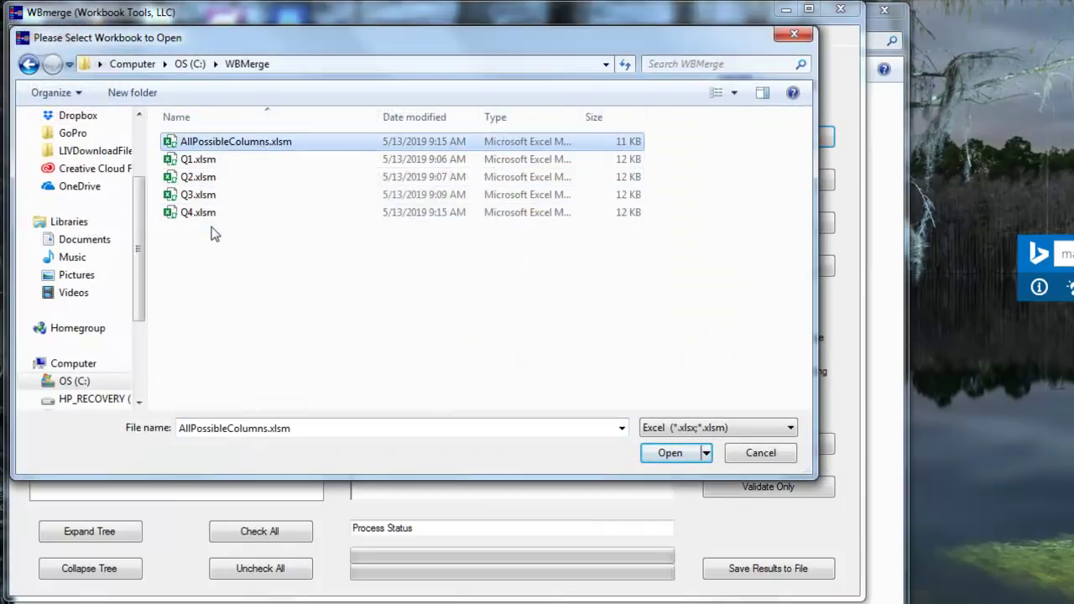
left_click(669, 454)
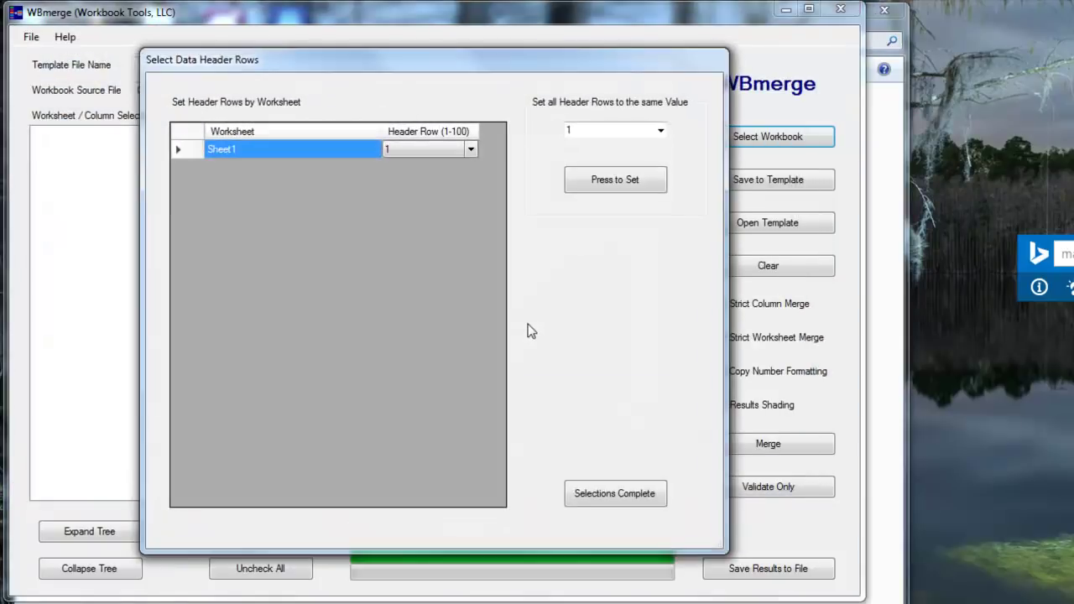
- Set Sheet1's header row to 5 and confirm the selections and load message
left_click(469, 148)
left_click(470, 148)
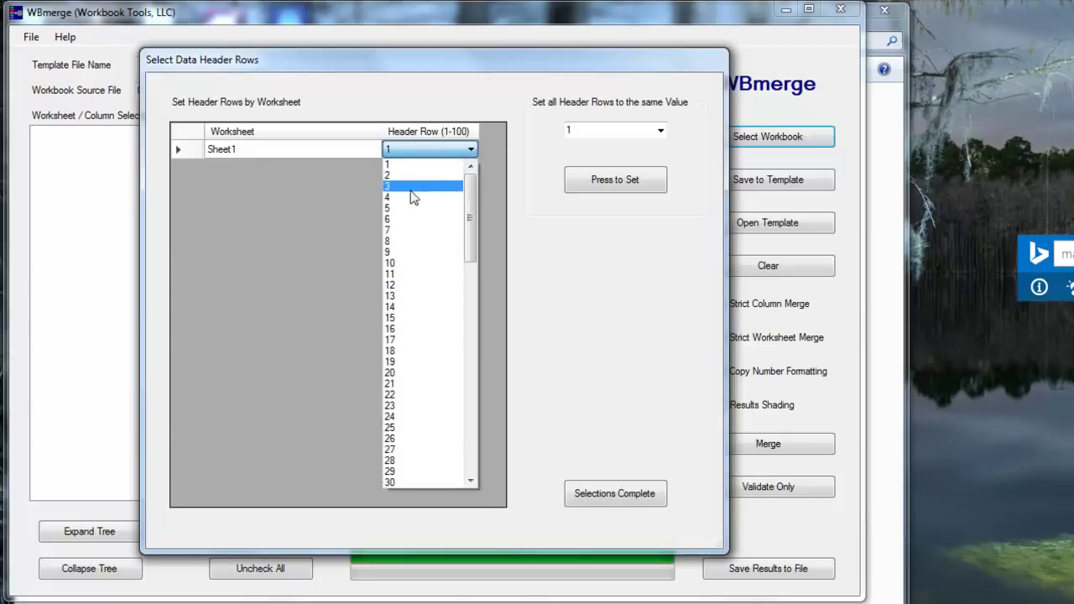
left_click(390, 210)
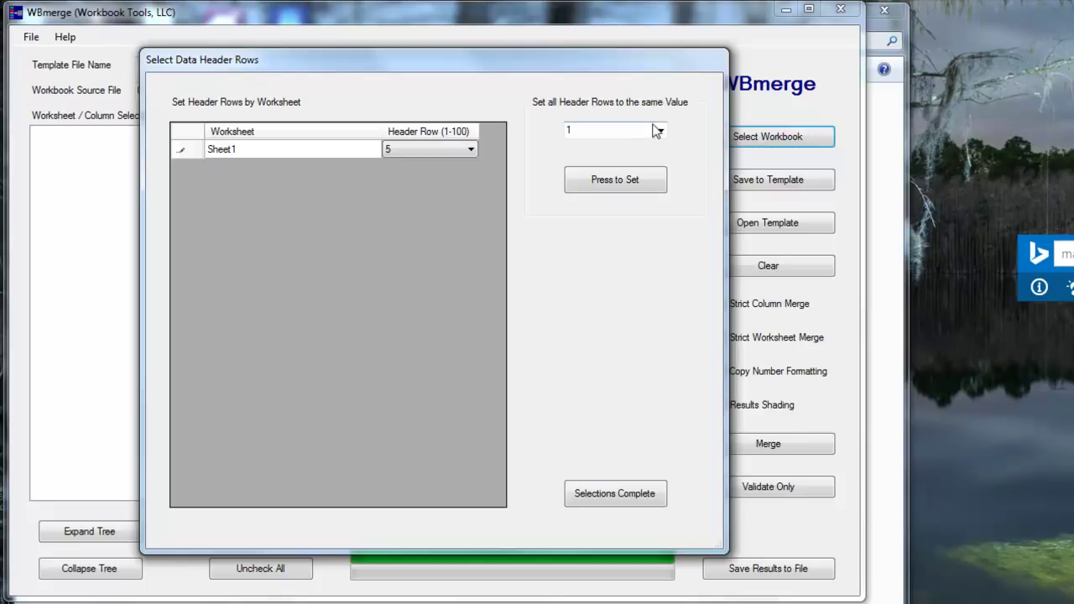
left_click(615, 493)
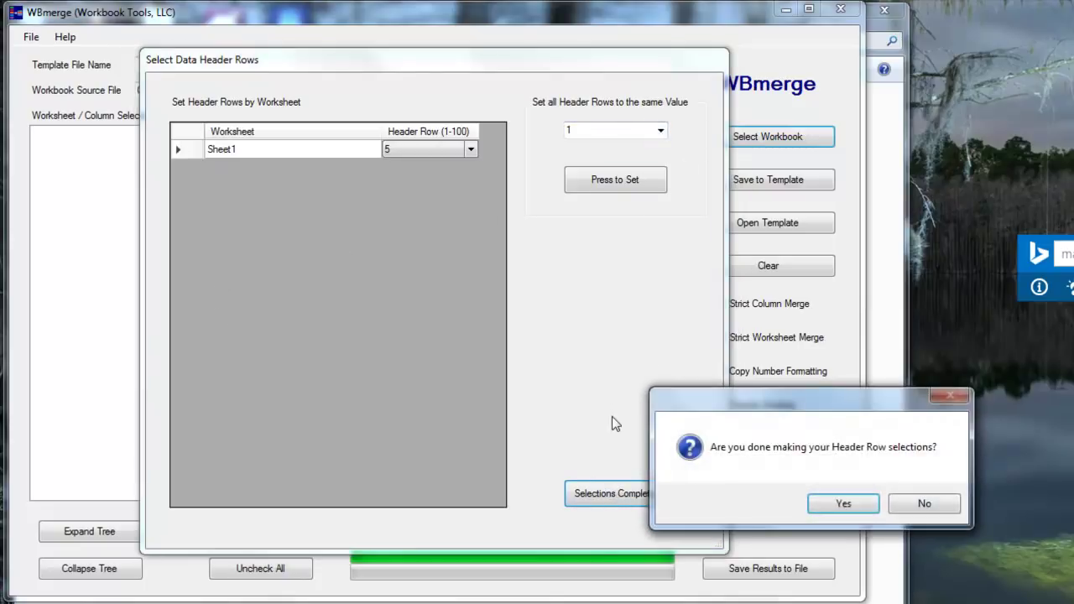
left_click_drag(794, 397, 570, 306)
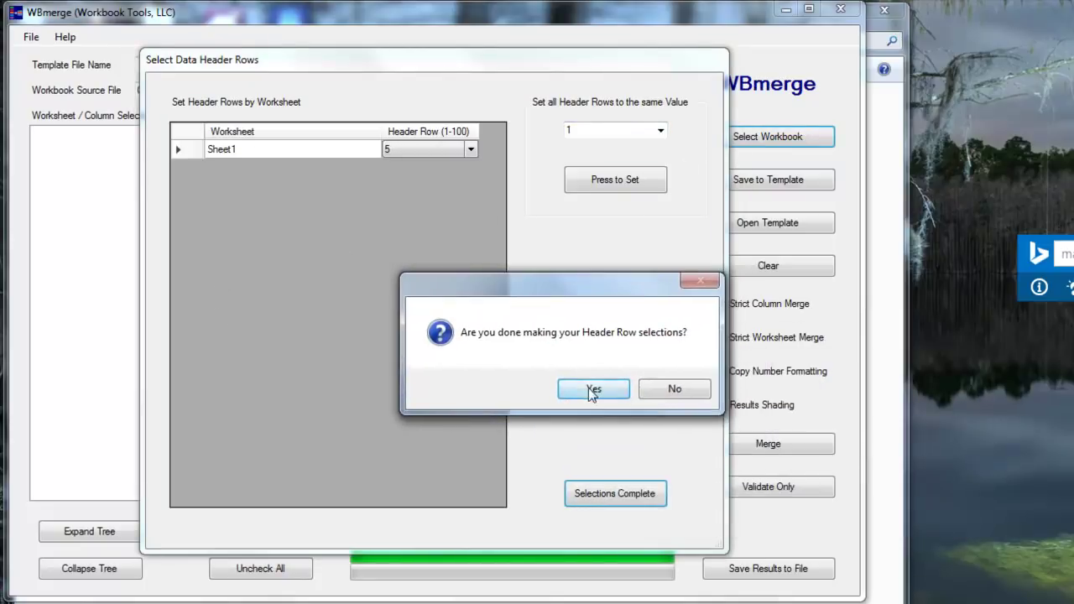
left_click(589, 388)
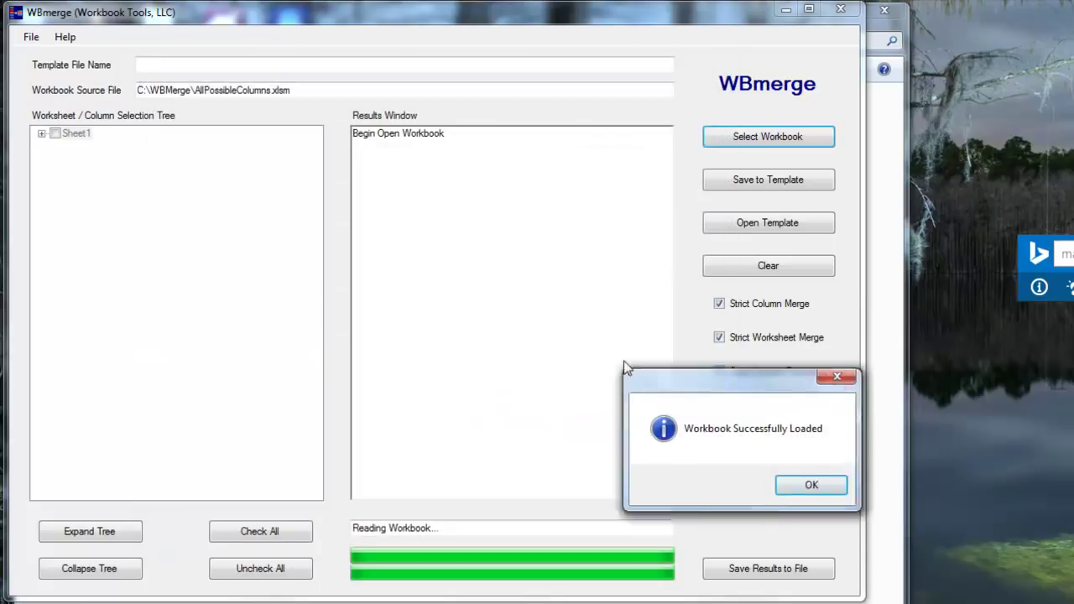
left_click_drag(750, 400, 463, 271)
left_click(585, 366)
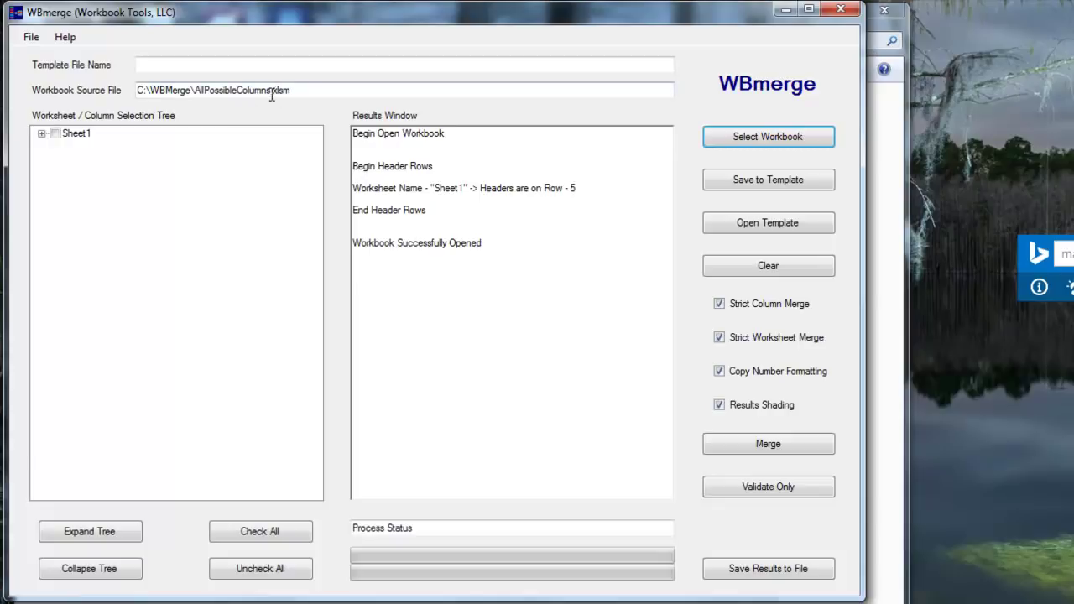
- Include Sheet1 with all its columns and allow partial column merges
left_click(41, 133)
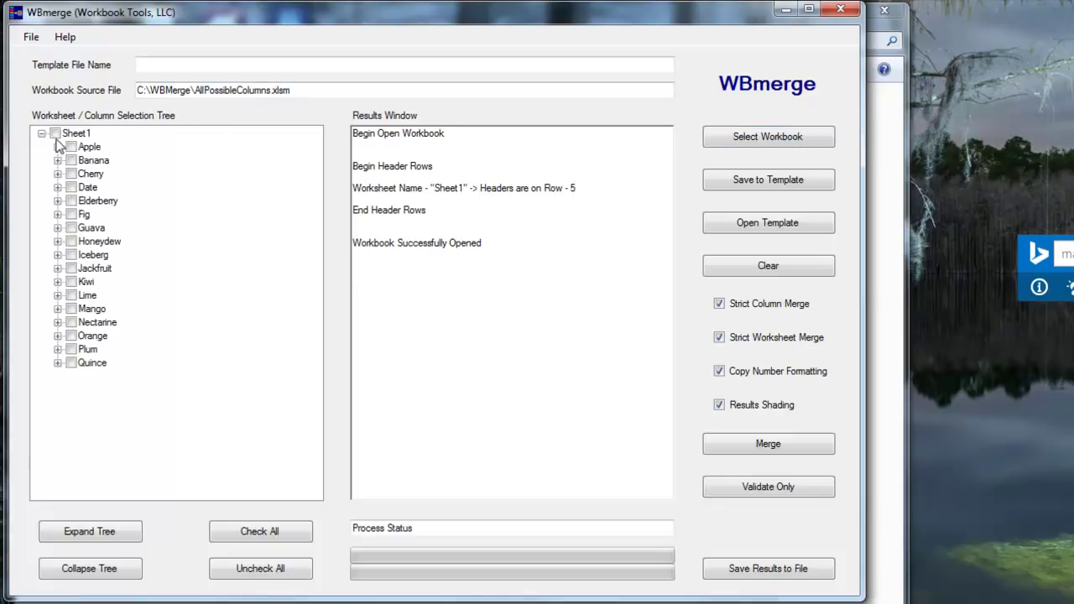
left_click(55, 134)
left_click(719, 304)
left_click_drag(754, 390, 484, 279)
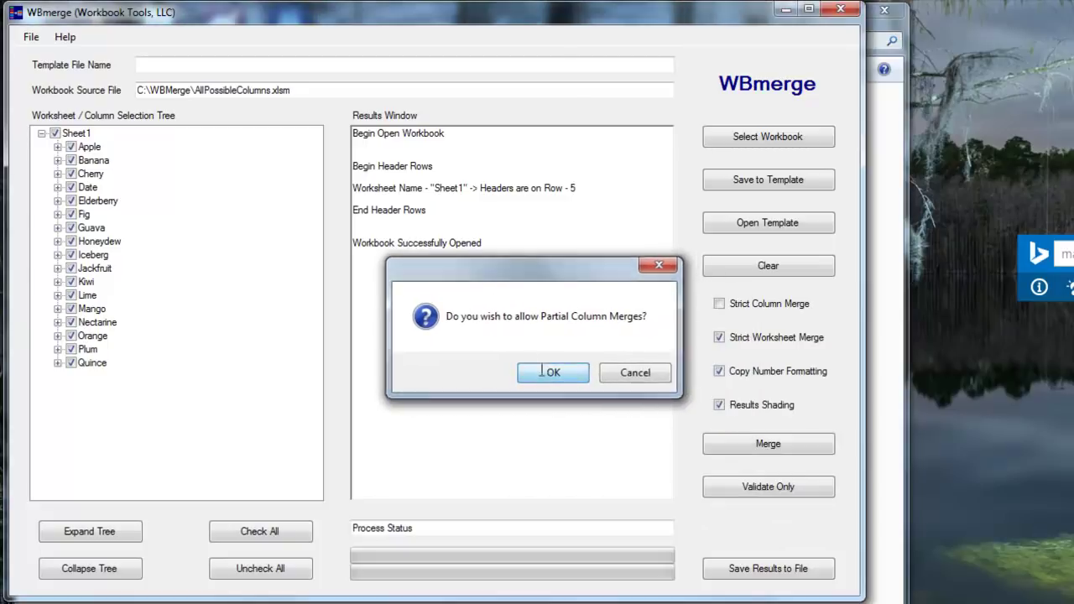
left_click(547, 373)
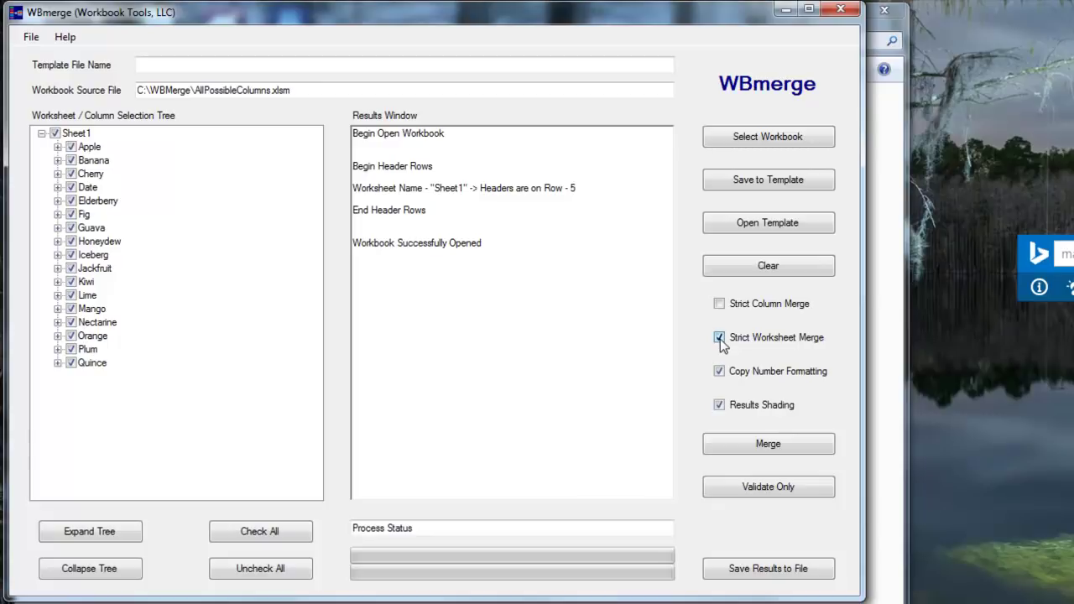
- Allow partial worksheet merges and bring up the Merge Data Setup
left_click(719, 338)
left_click_drag(706, 408, 382, 267)
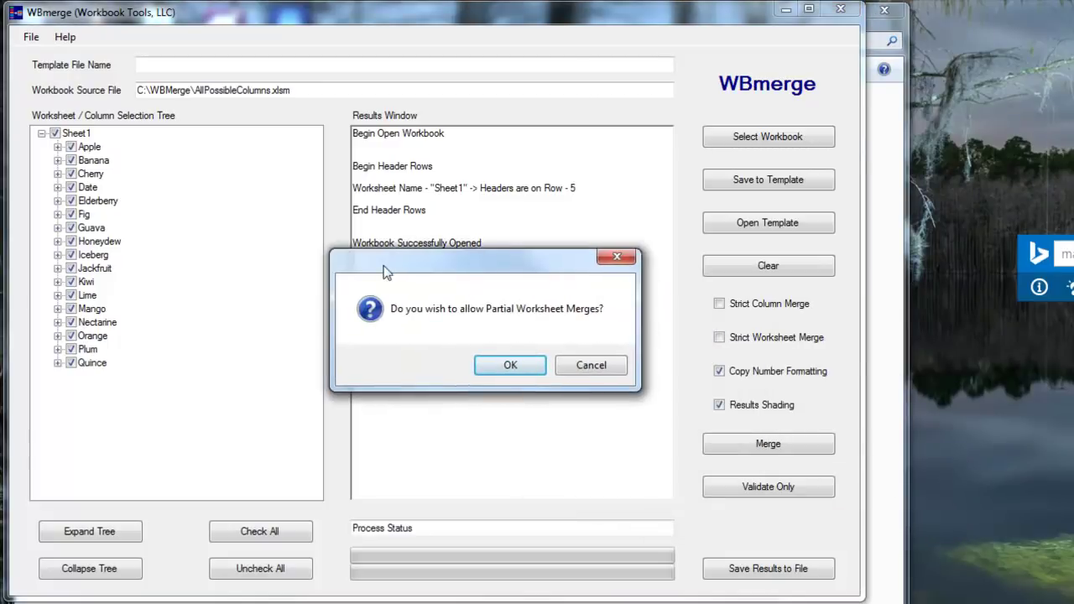
left_click(496, 364)
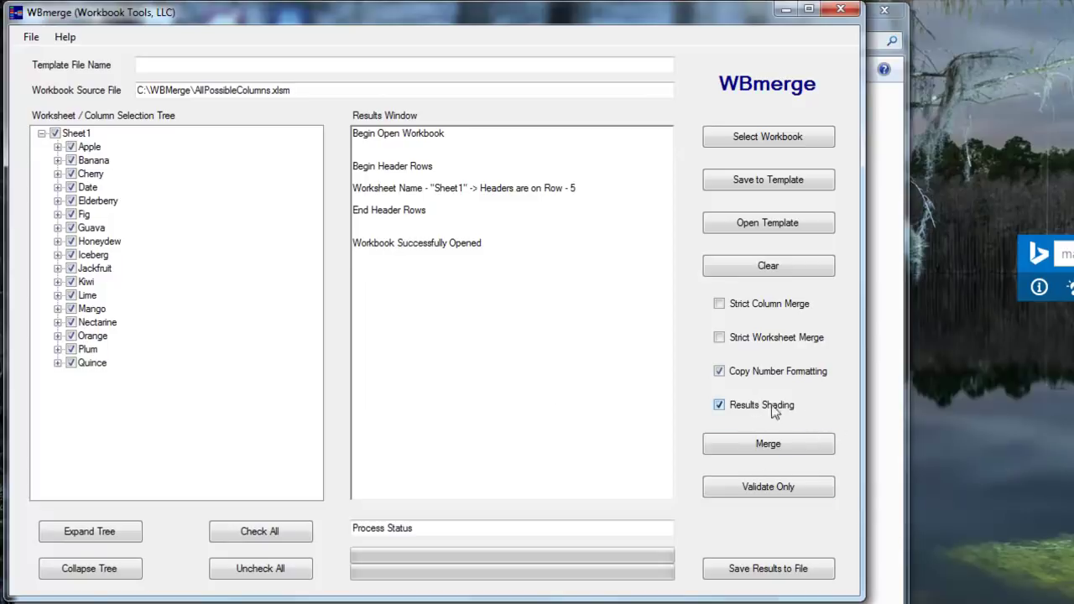
left_click(764, 442)
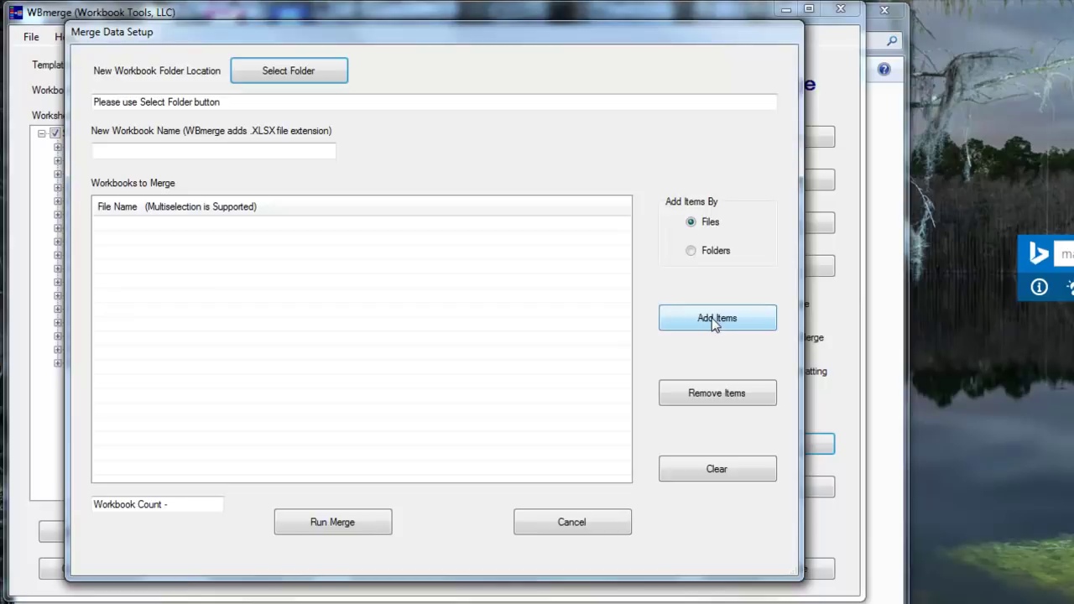
- Set the destination folder to C:\WBMerge and name the new workbook AllData
left_click(310, 72)
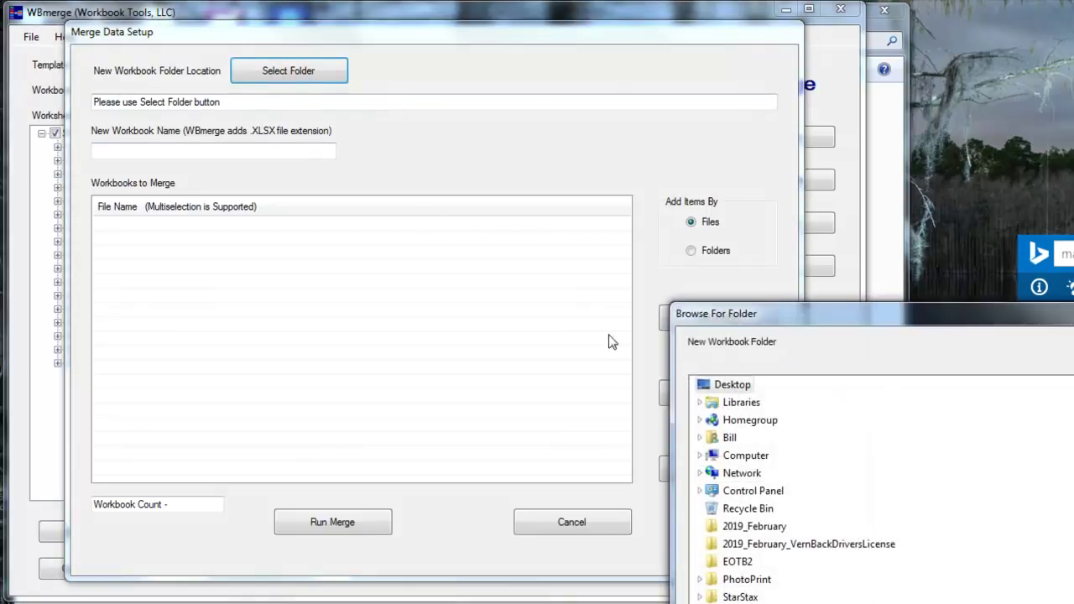
left_click_drag(824, 320, 434, 101)
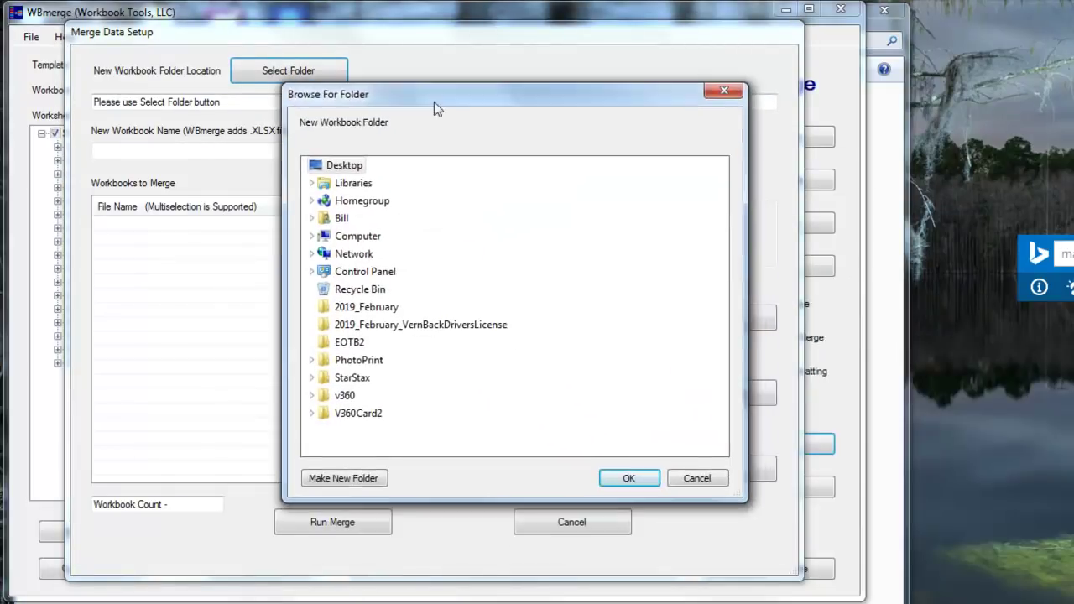
left_click(311, 235)
left_click(319, 257)
scroll(352, 353, "down", 1)
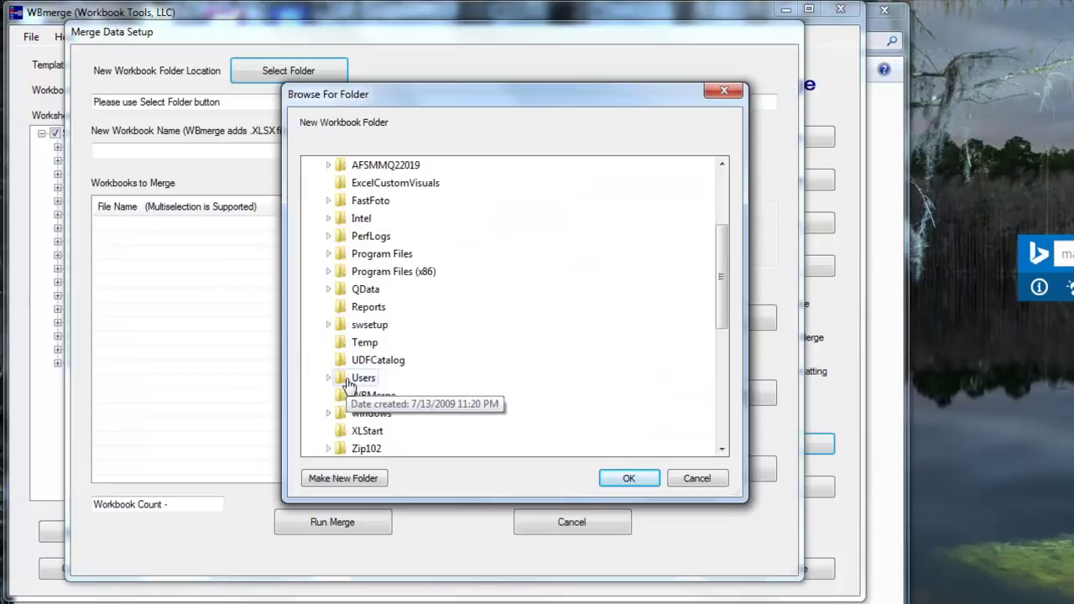
double_click(376, 413)
left_click(369, 417)
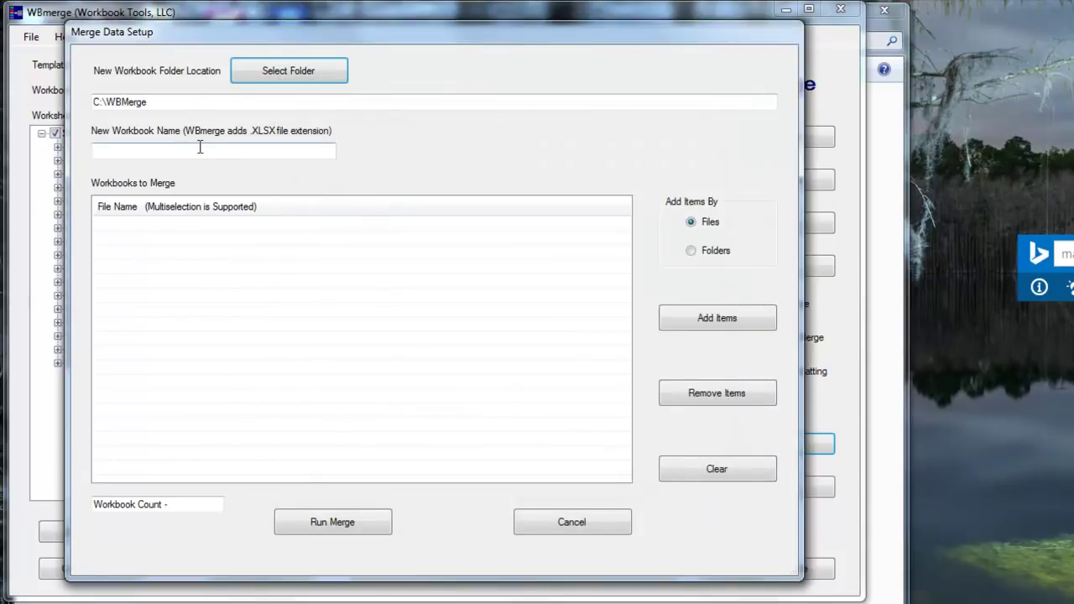
left_click(200, 147)
type("AllData")
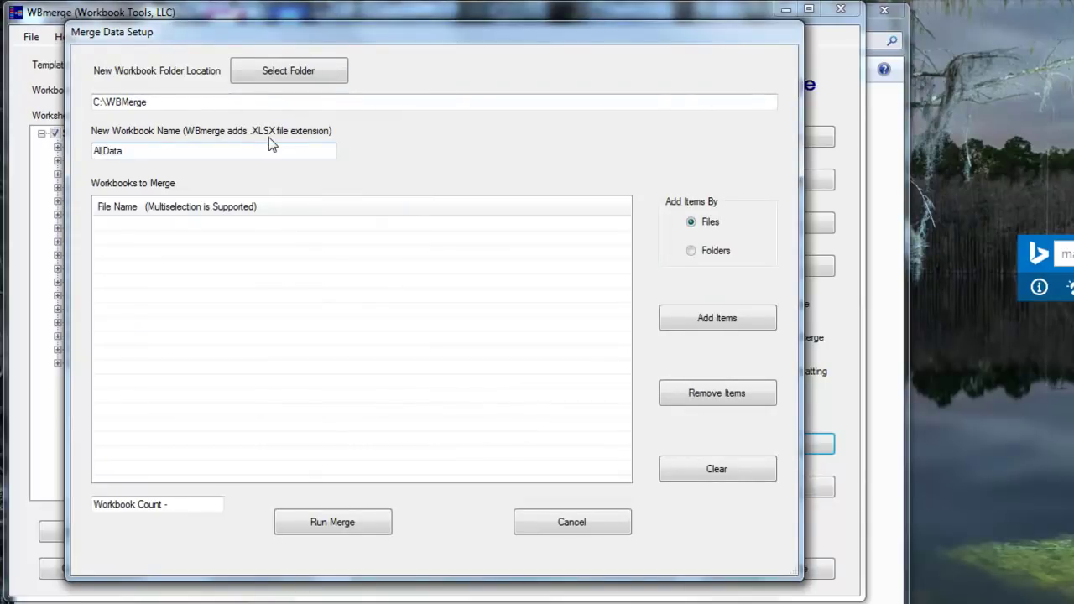
- Add Q1.xlsm through Q4.xlsm to the list of workbooks to merge
left_click(703, 322)
left_click(277, 179)
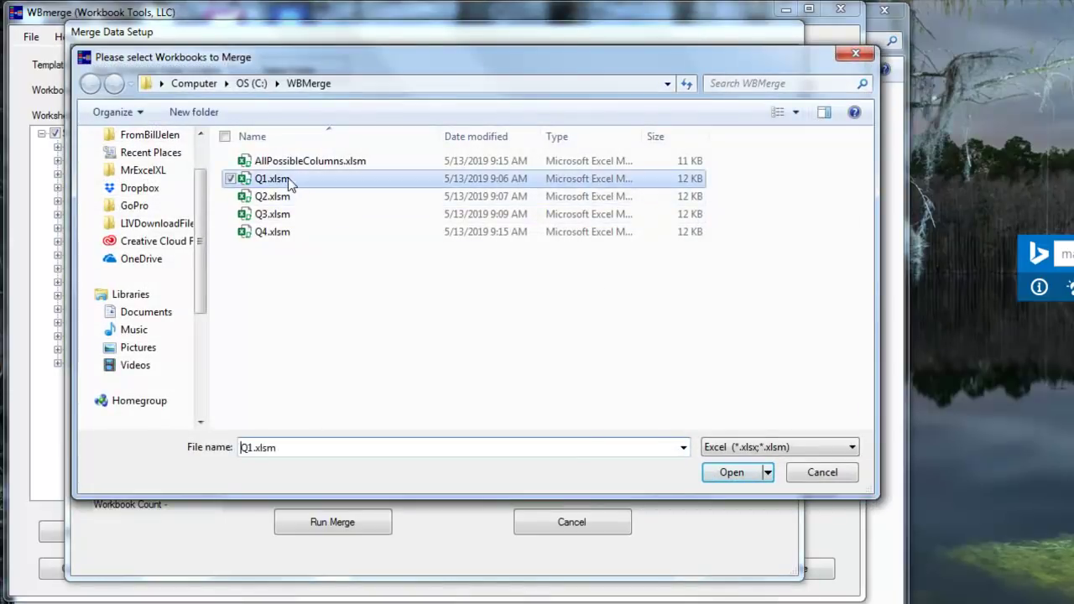
left_click(280, 233, "shift")
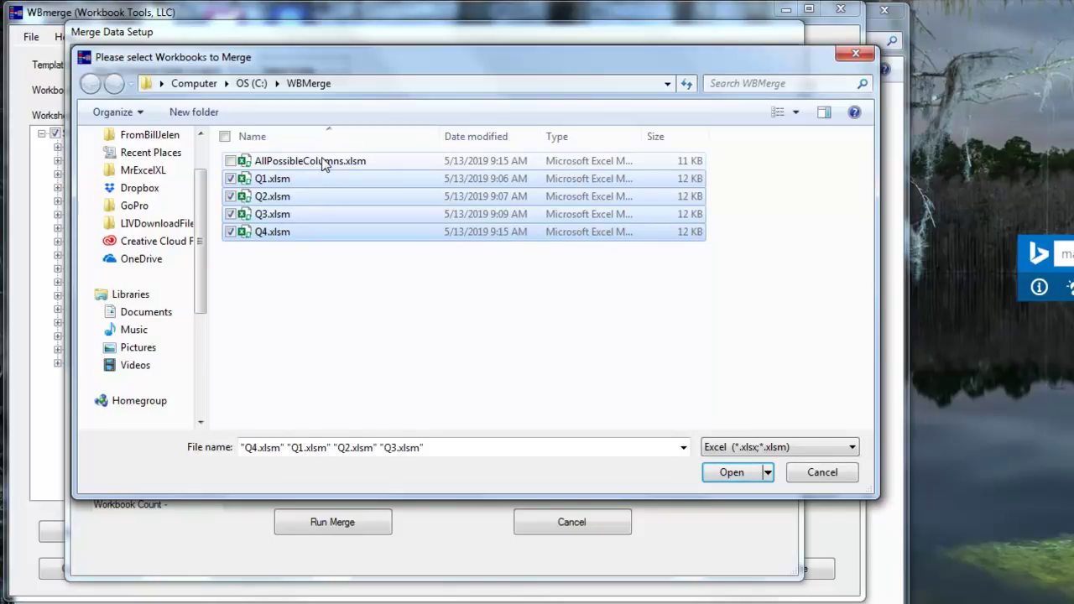
left_click(732, 472)
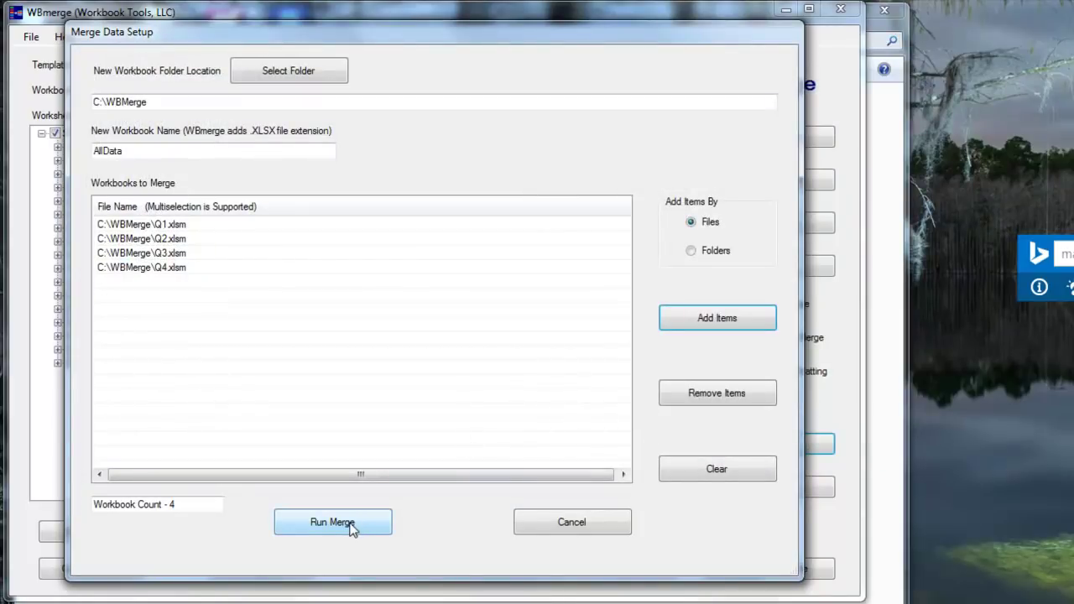
- Run the merge and acknowledge the merge-completed message
left_click(337, 524)
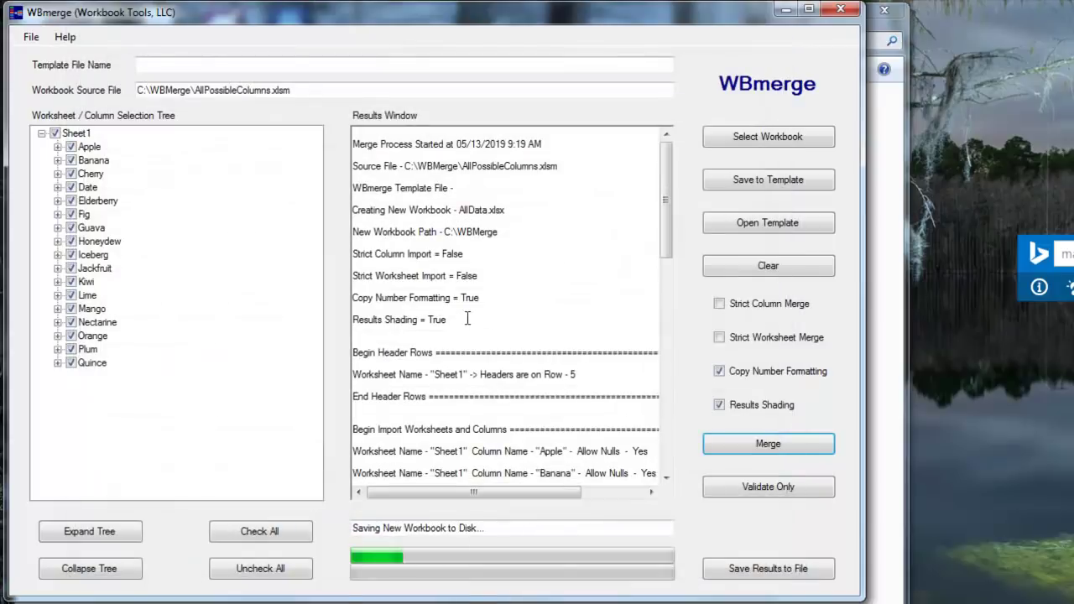
left_click_drag(710, 402, 550, 302)
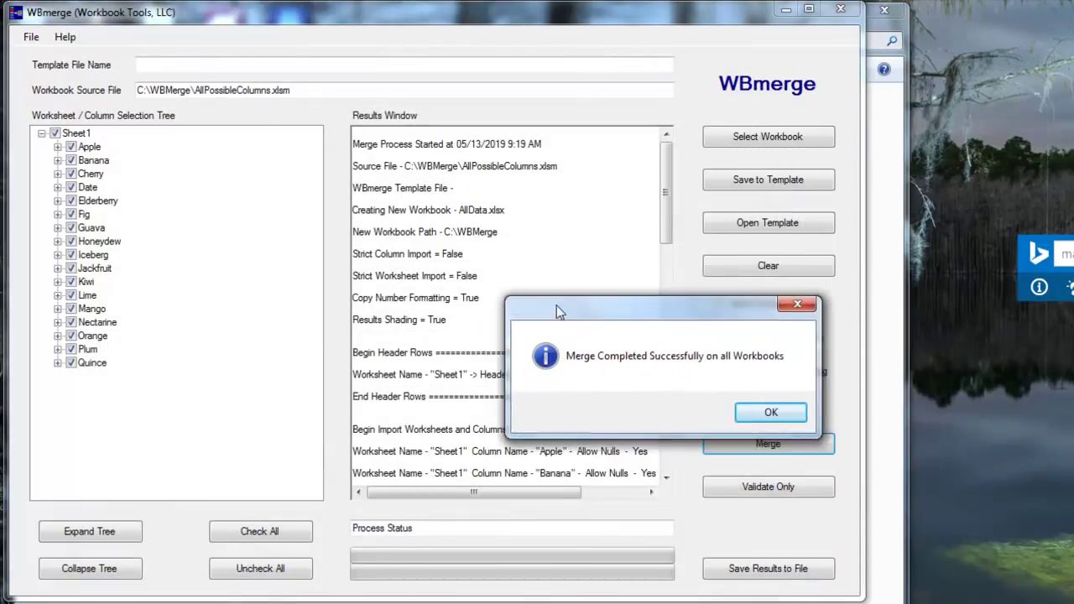
left_click(749, 406)
mouse_move(667, 192)
left_mouse_down()
mouse_move(663, 445)
mouse_move(674, 190)
left_mouse_up()
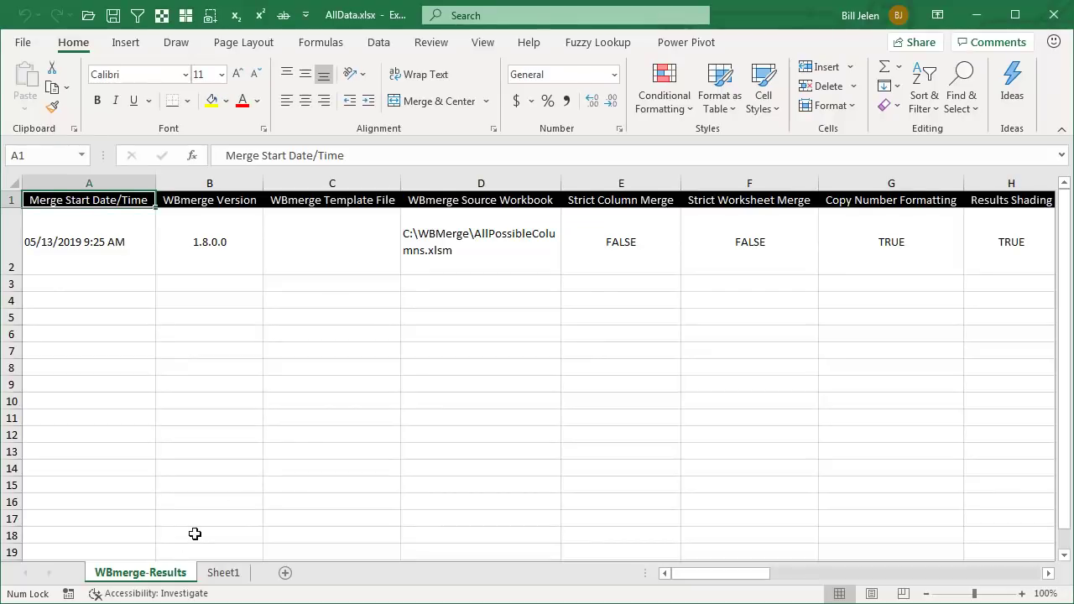
- Review AllData's Sheet1, scrolling through every quarter's shaded block, WB-Null fills and WBmerge-Key column
left_click(225, 574)
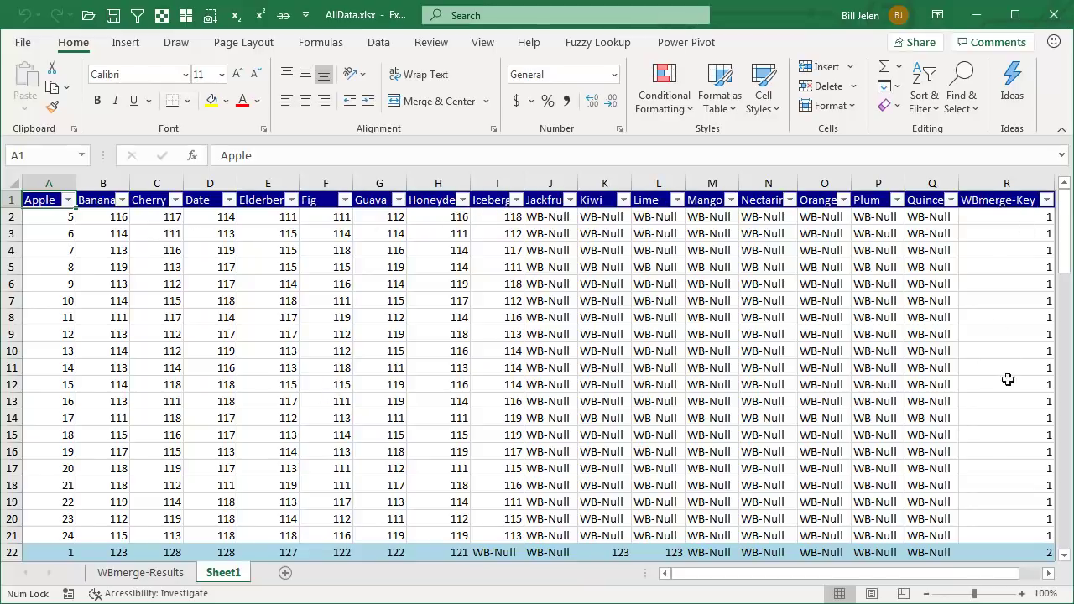
scroll(1008, 379, "down", 2)
scroll(1007, 336, "down", 2)
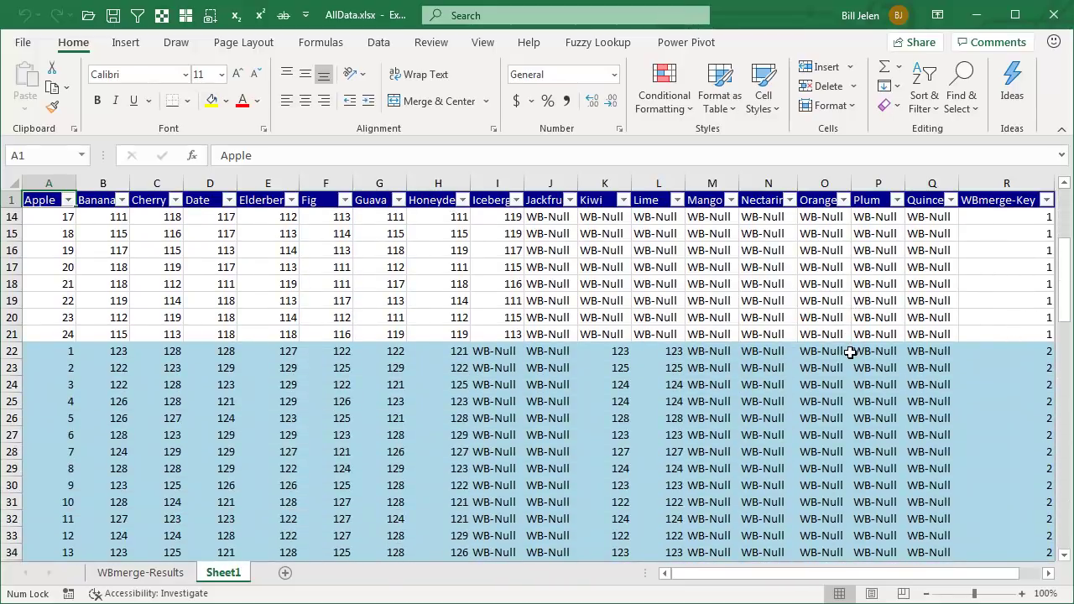
scroll(844, 362, "up", 4)
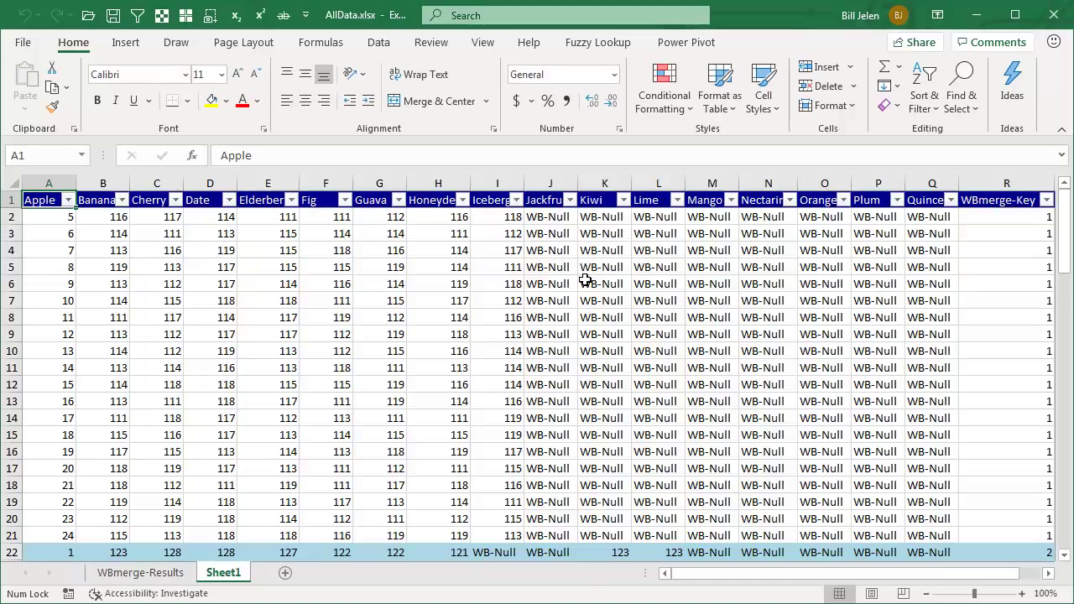
scroll(585, 280, "down", 2)
scroll(585, 280, "down", 3)
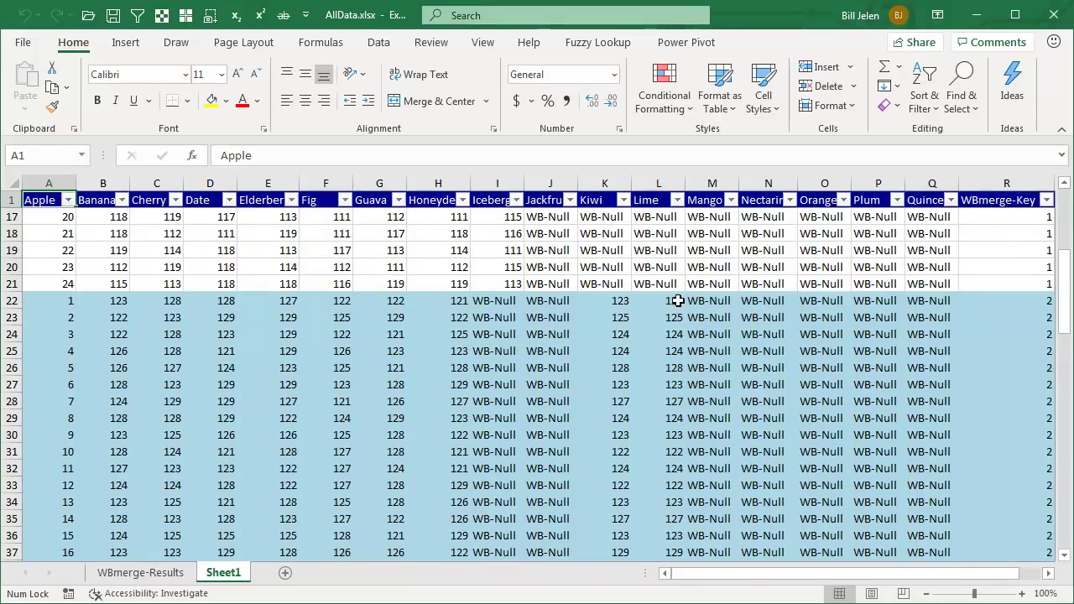
scroll(591, 362, "down", 1)
scroll(591, 361, "down", 7)
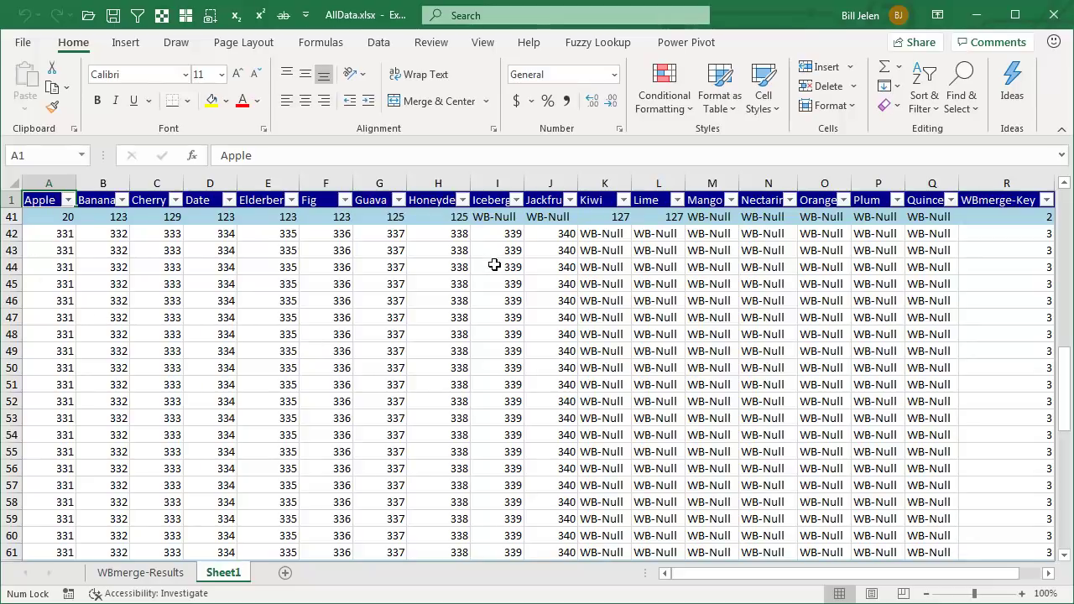
scroll(503, 290, "down", 2)
scroll(508, 291, "down", 1)
scroll(507, 292, "down", 2)
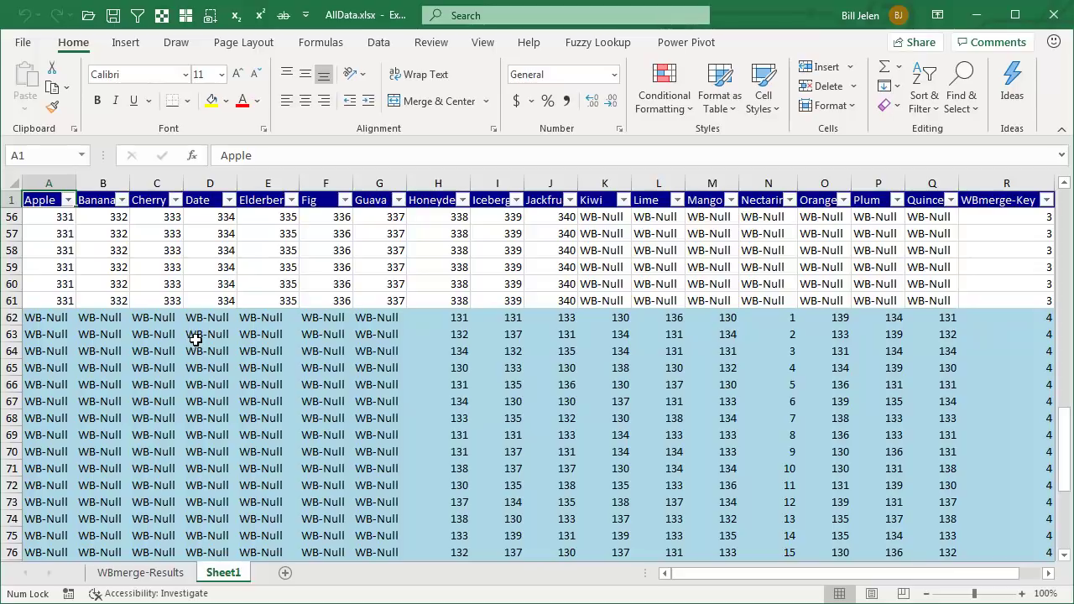
scroll(194, 340, "up", 5)
scroll(196, 339, "up", 1)
scroll(196, 340, "up", 7)
scroll(196, 340, "up", 3)
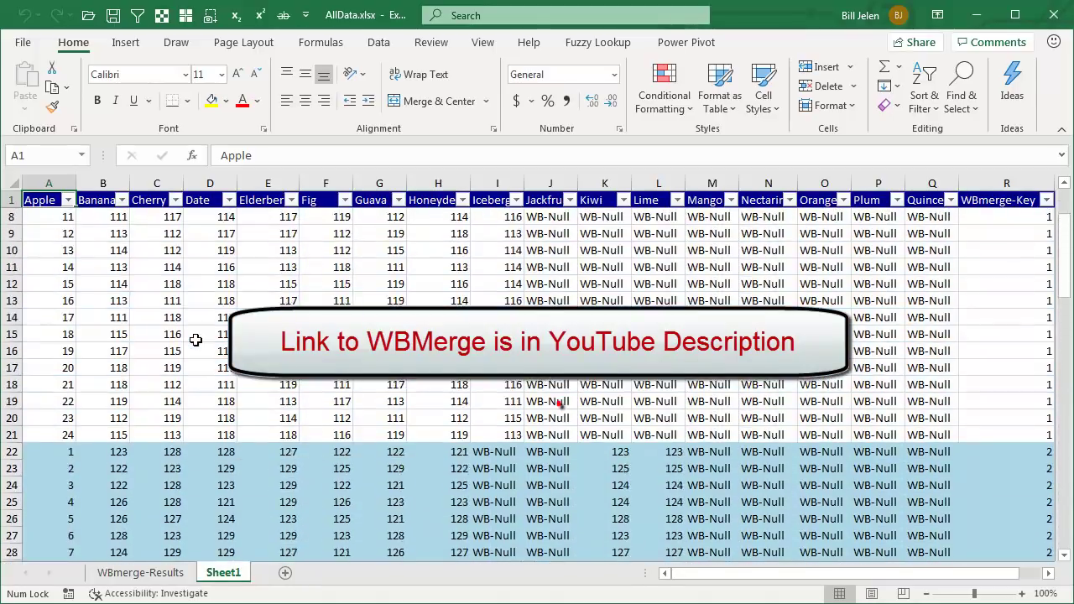
scroll(196, 340, "up", 2)
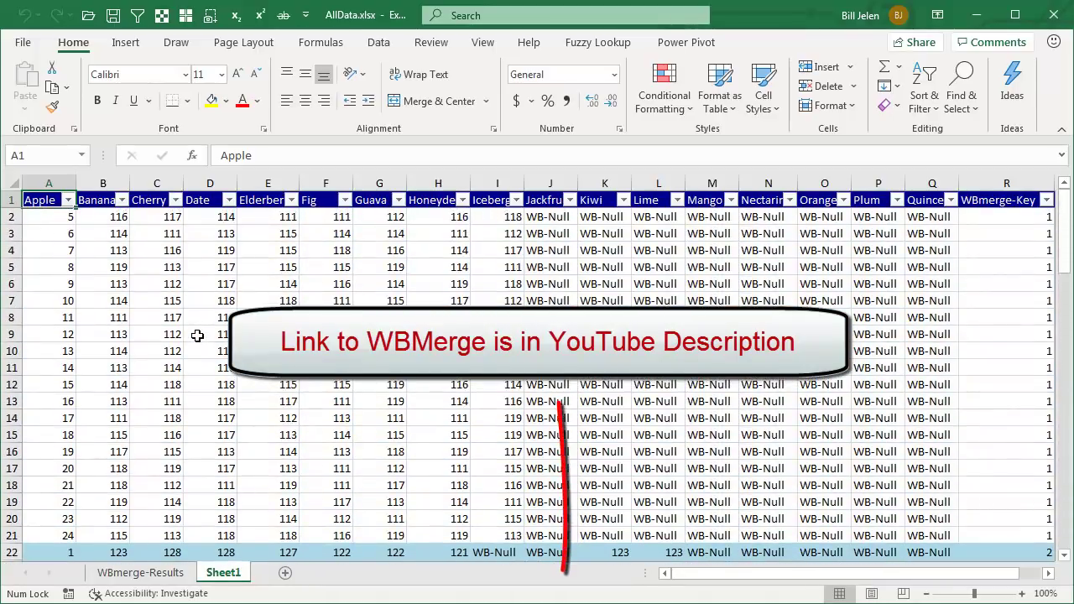